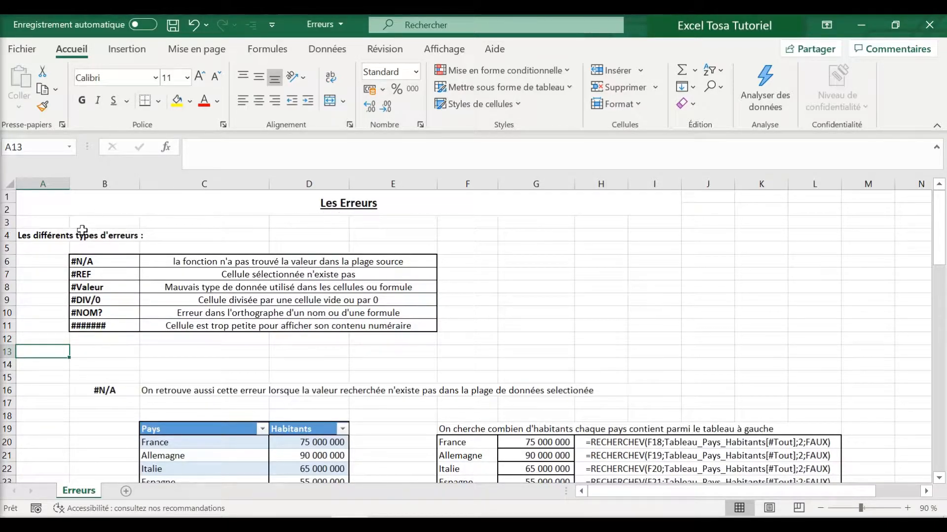
Step: Review the error types table and examine the RECHERCHEV formula for Pologne in G24 of the #N/A example
click(46, 276)
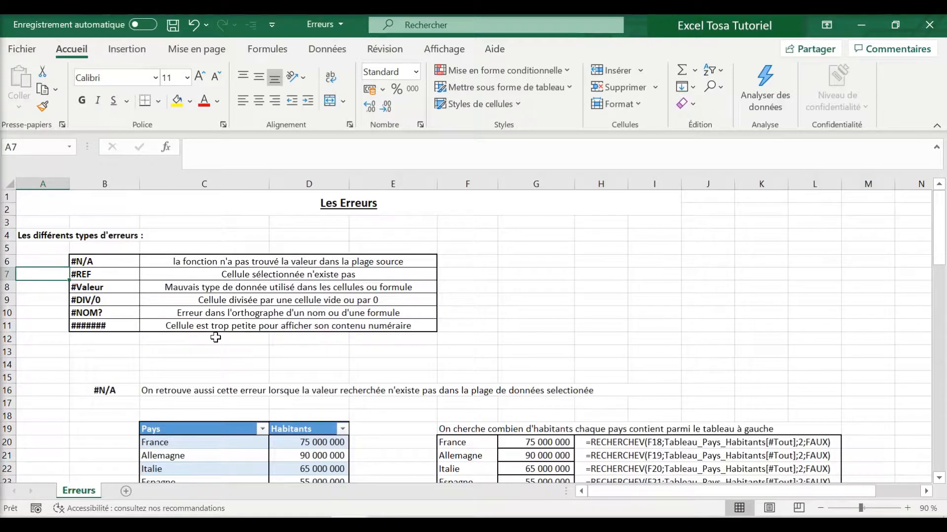
scroll(215, 338, down, 2)
click(60, 315)
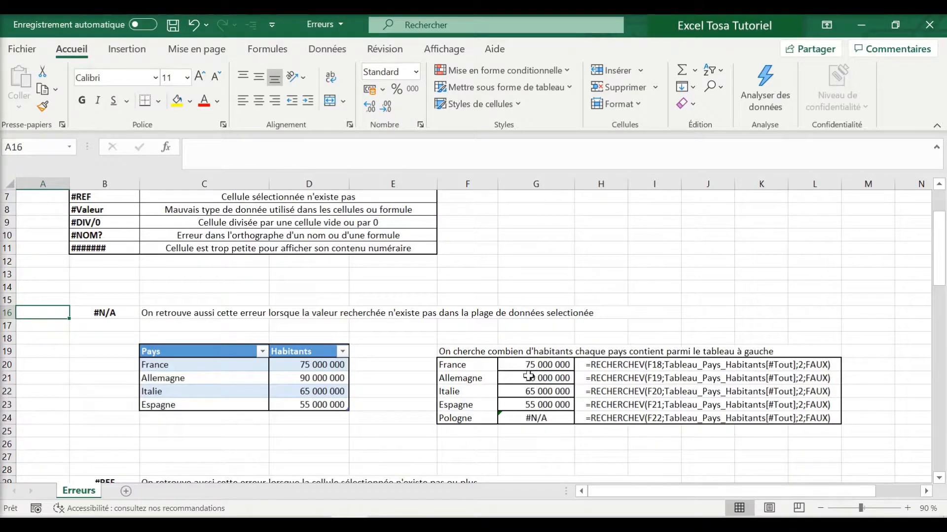
click(547, 422)
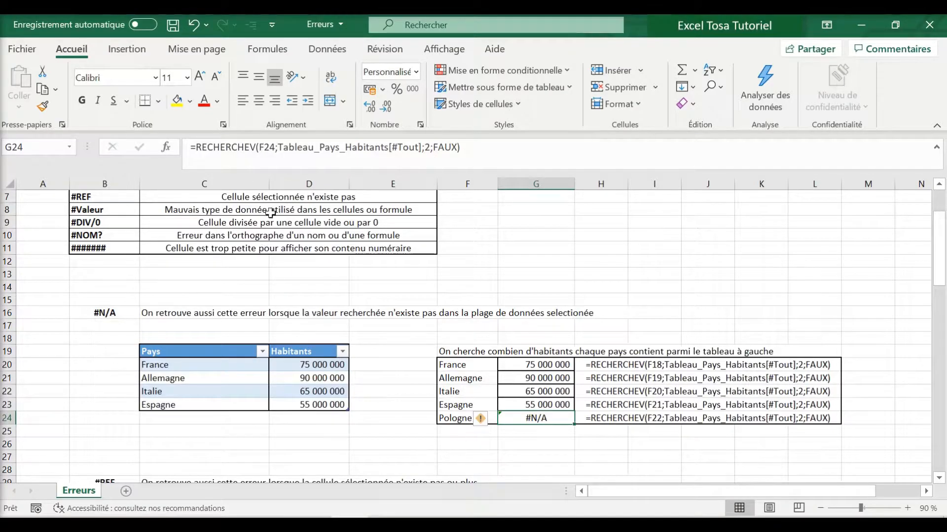
click(461, 432)
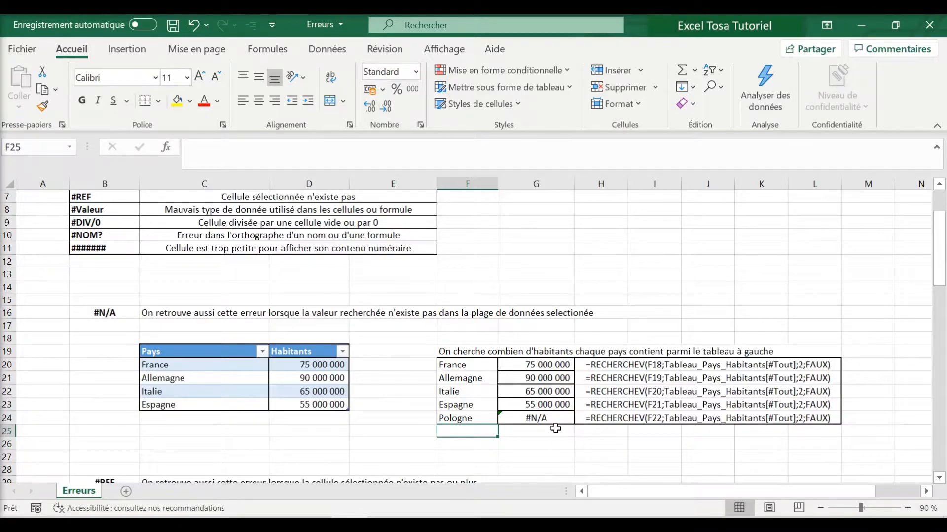
Step: Examine which cells the SOMME formula in J31 of the #REF example refers to
scroll(552, 430, down, 4)
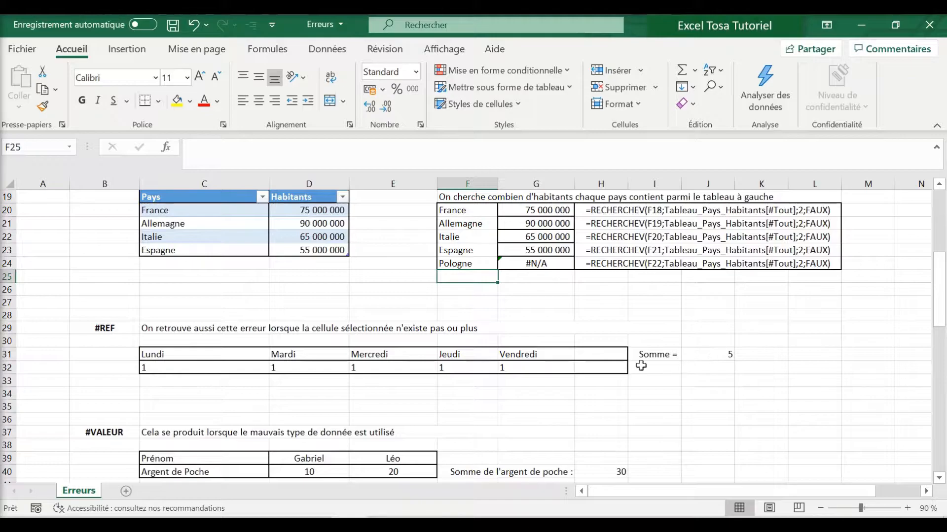
click(700, 355)
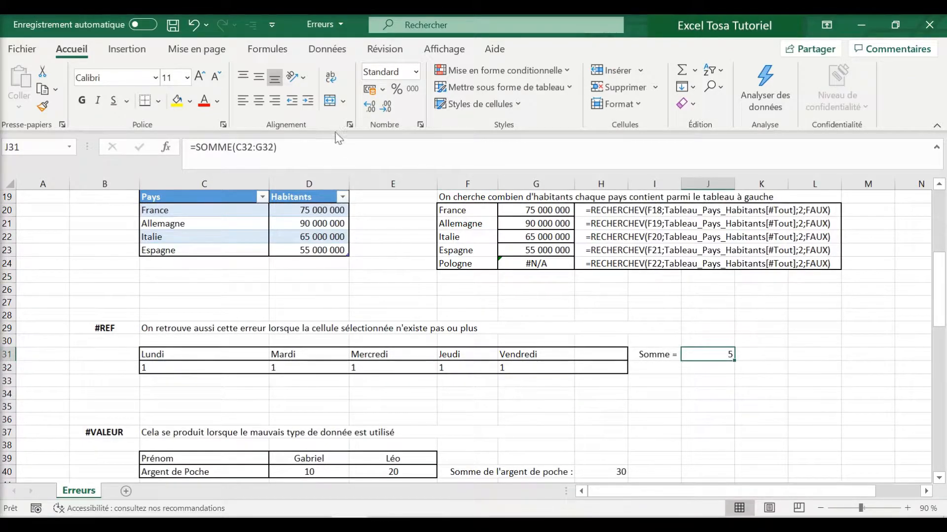
click(354, 146)
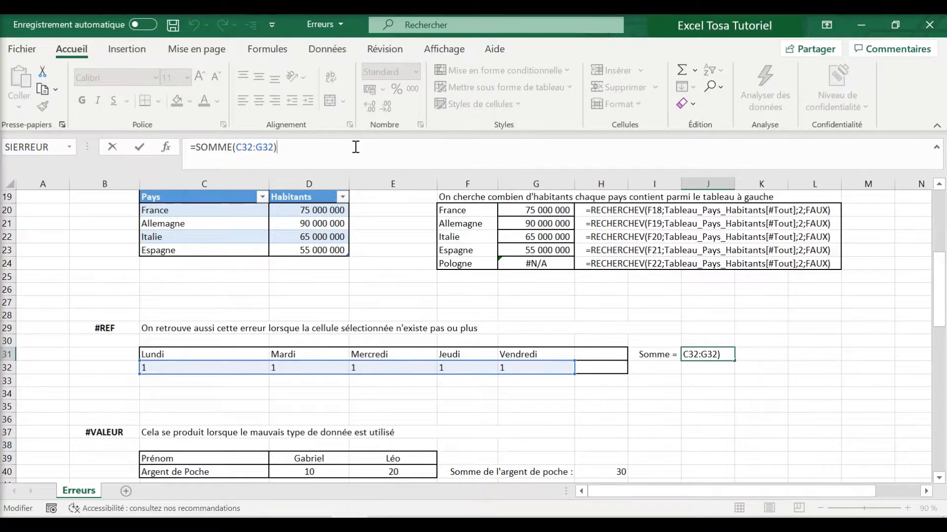
key(Return)
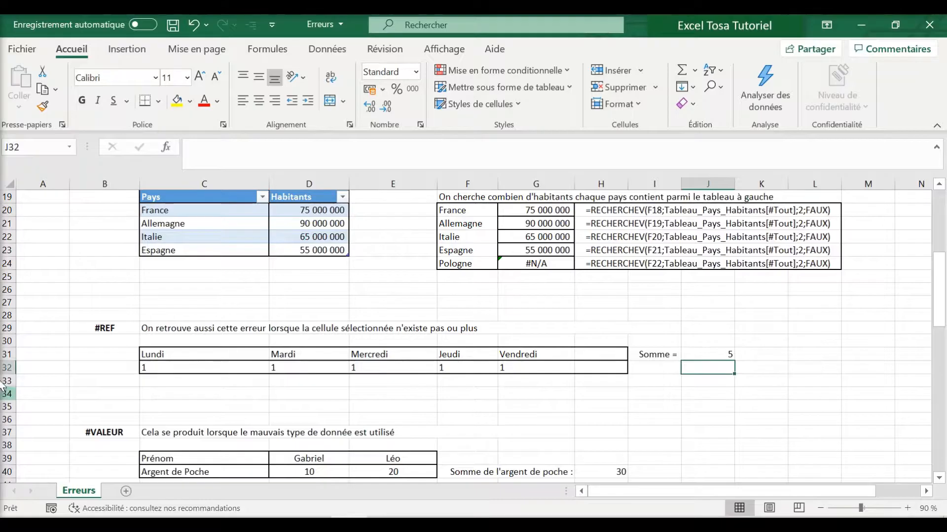
Step: Delete row 32 holding the weekday values and check the sum formula in J31
click(7, 368)
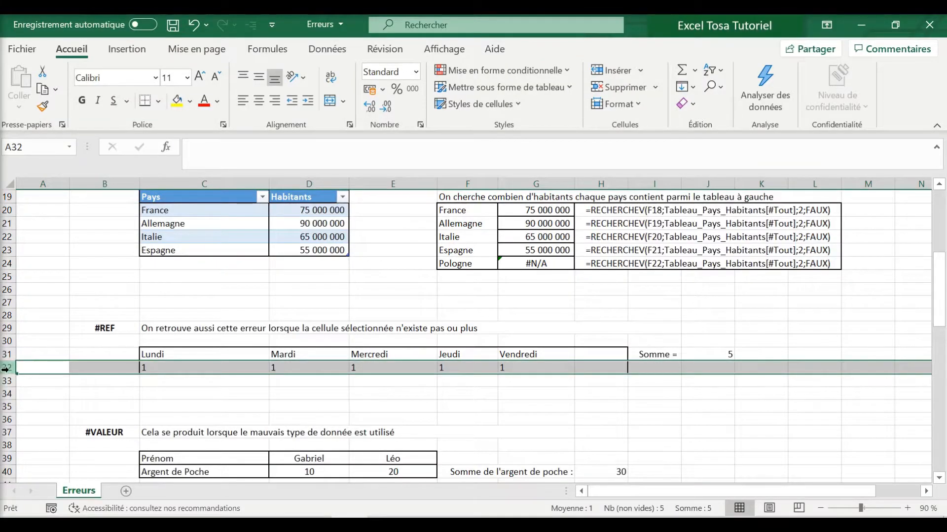
right_click(10, 371)
click(55, 250)
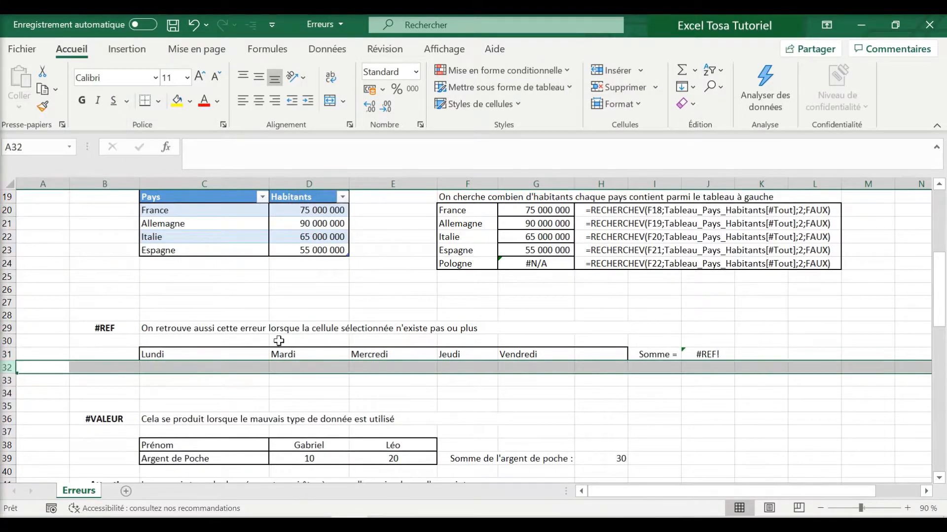
click(720, 369)
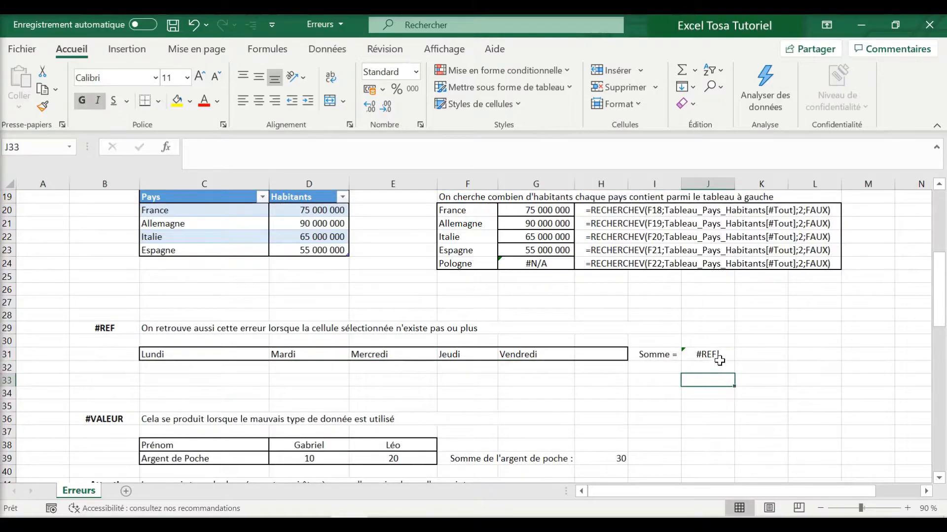
click(727, 358)
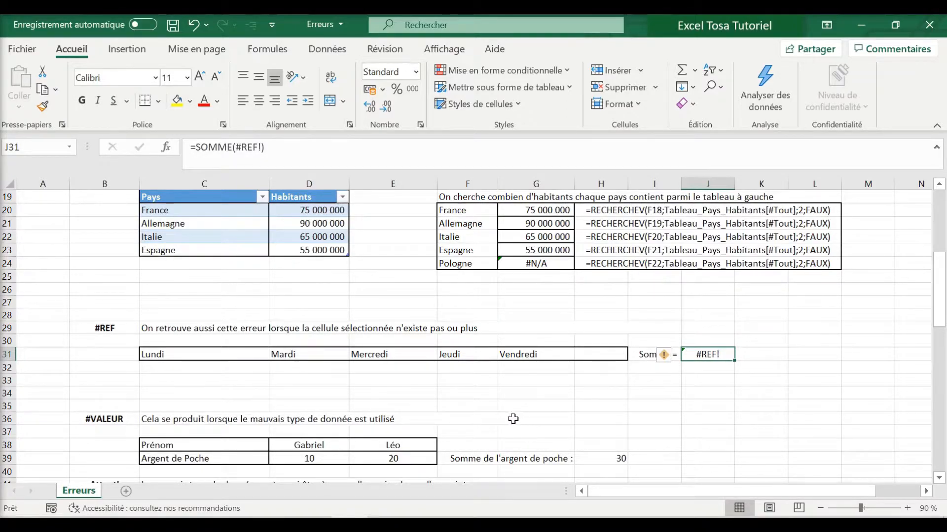
click(531, 407)
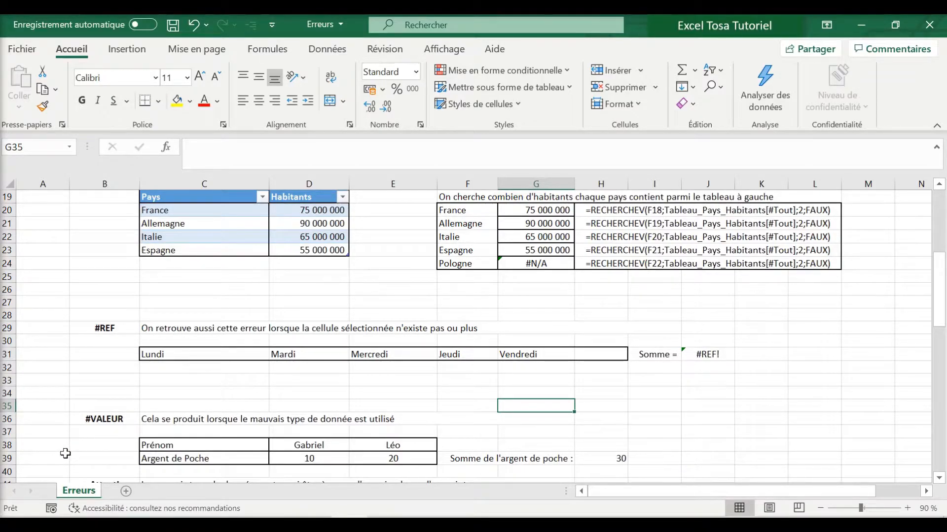
Step: Examine the pocket money sum formula in H39 of the #VALEUR example
scroll(69, 451, down, 2)
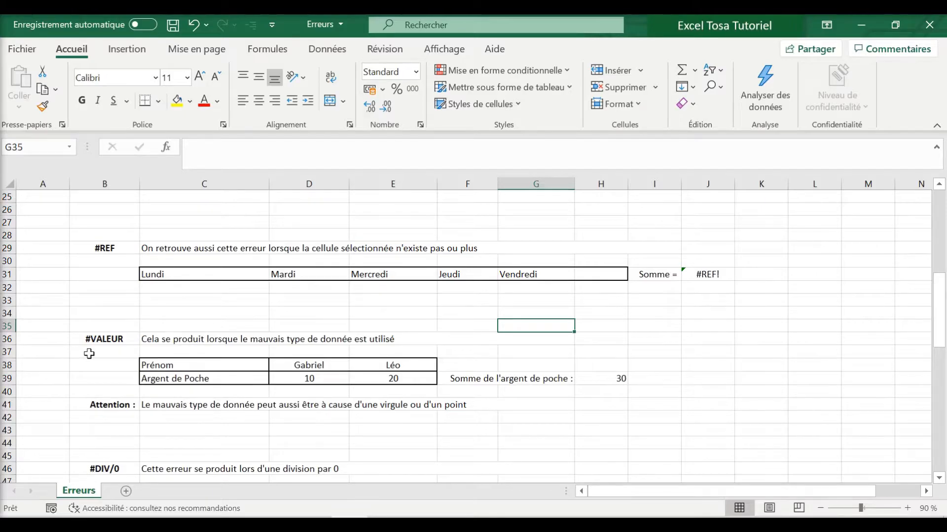
scroll(89, 354, down, 1)
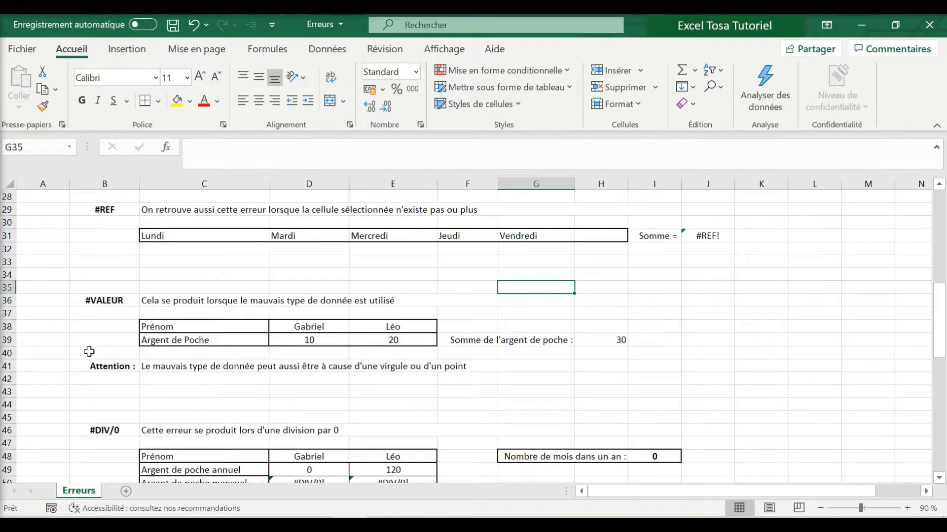
click(57, 328)
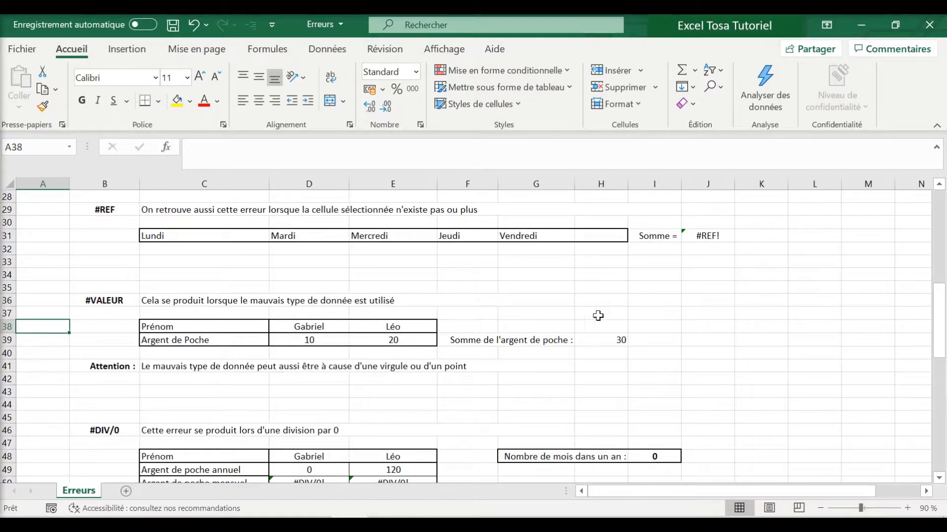
click(616, 341)
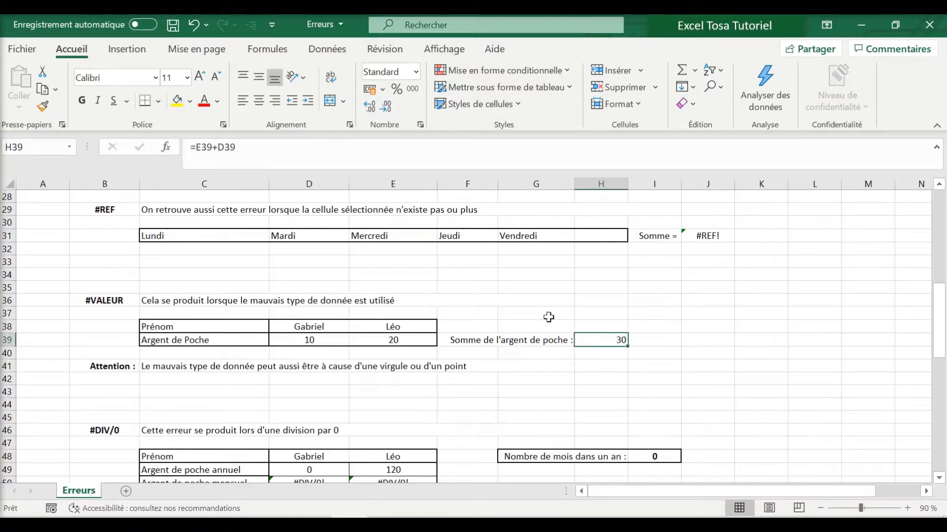
click(289, 148)
key(Return)
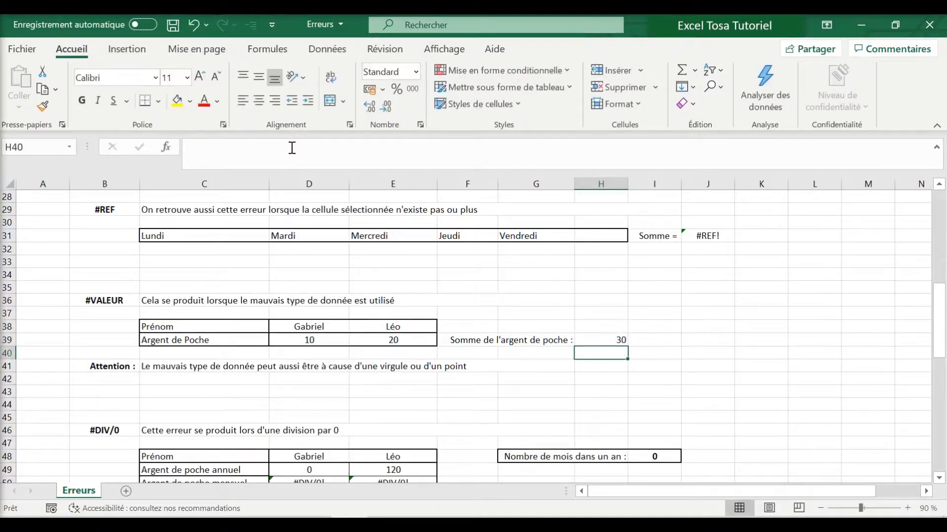
Step: Replace the pocket money amount in D39 with the text "a"
click(319, 340)
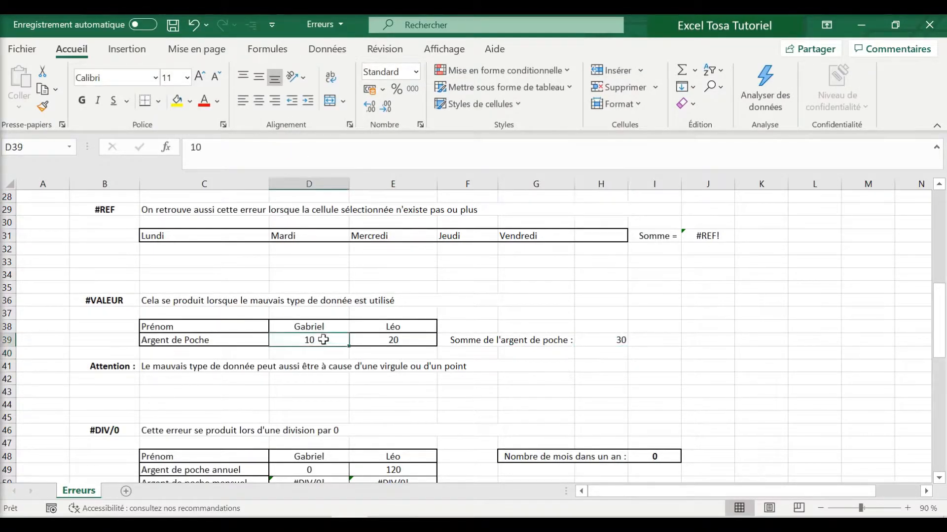
drag(219, 148, 182, 149)
text(a)
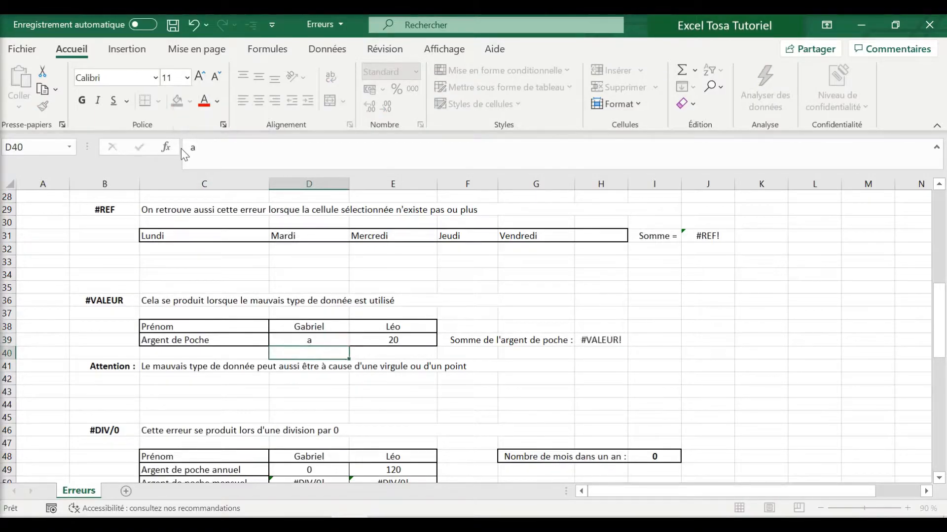
key(Return)
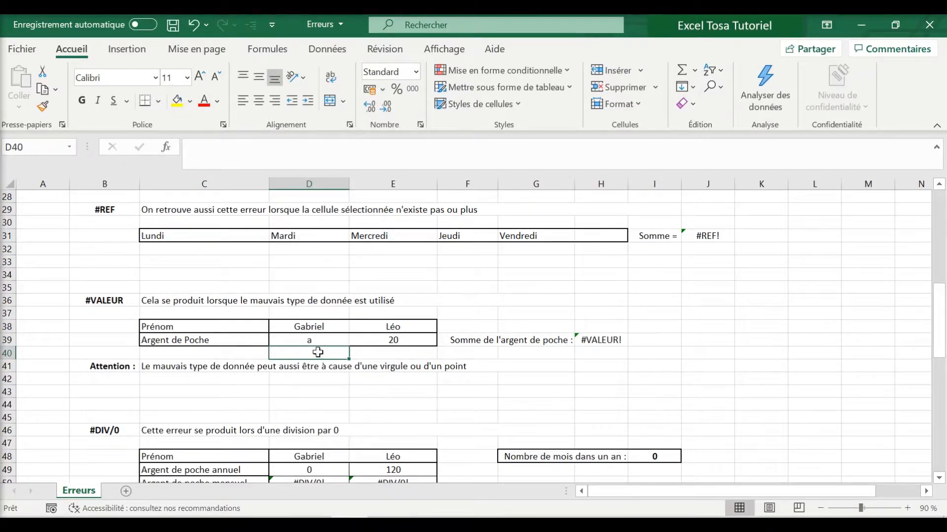
Step: Inspect the sum in H39 and the cells its formula references with text in D39
click(625, 340)
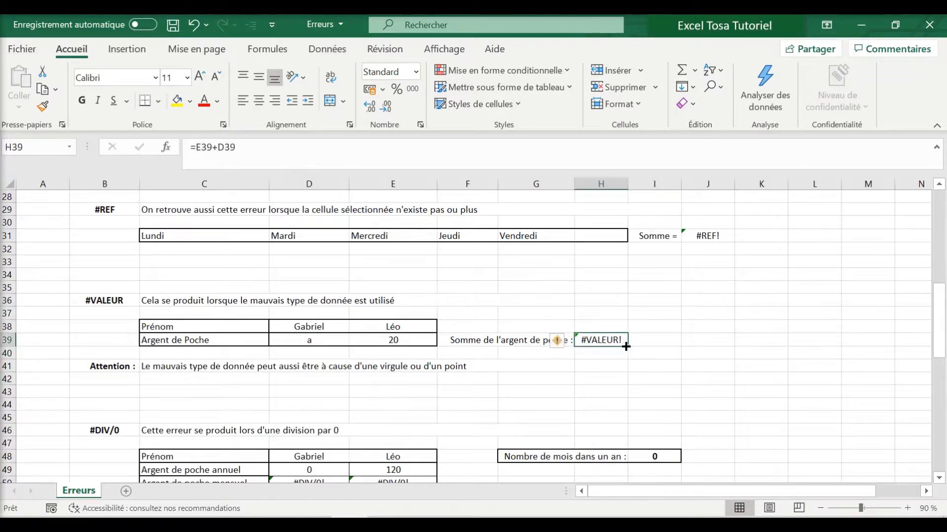
click(544, 369)
click(622, 357)
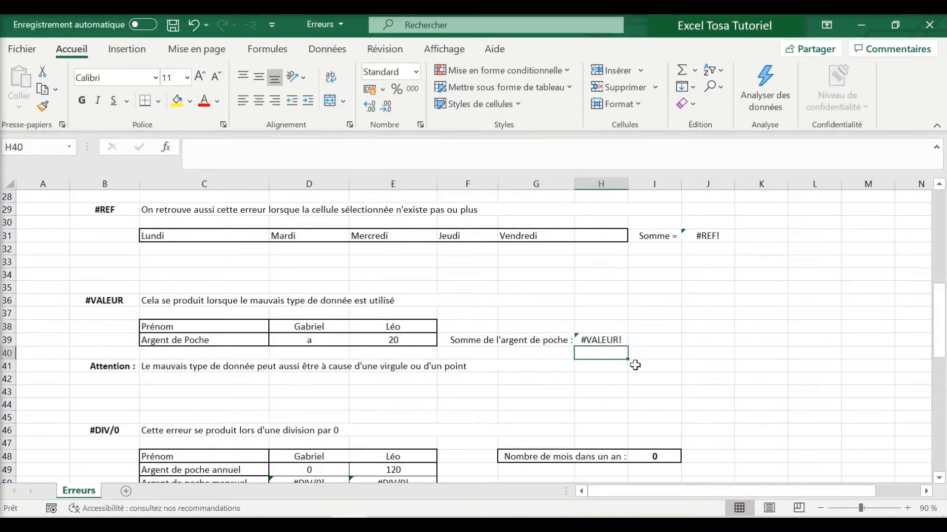
click(602, 342)
click(355, 164)
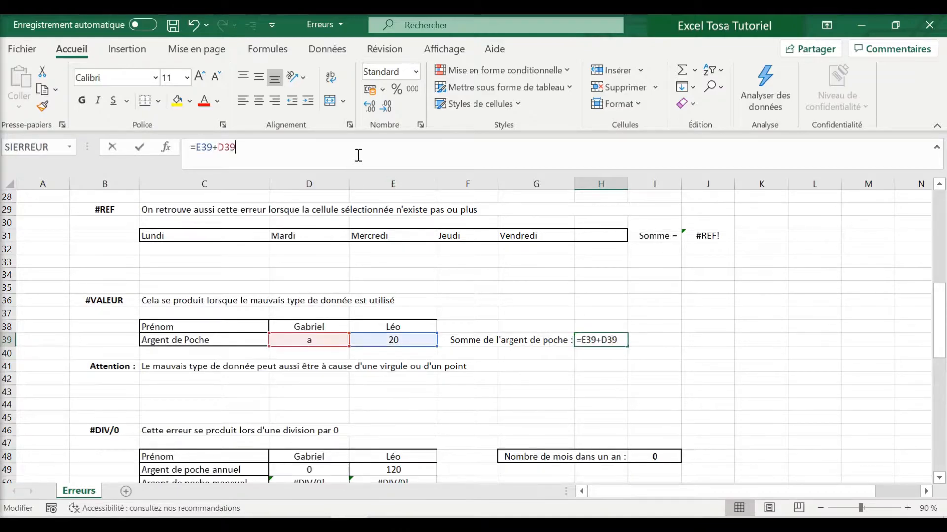
key(Return)
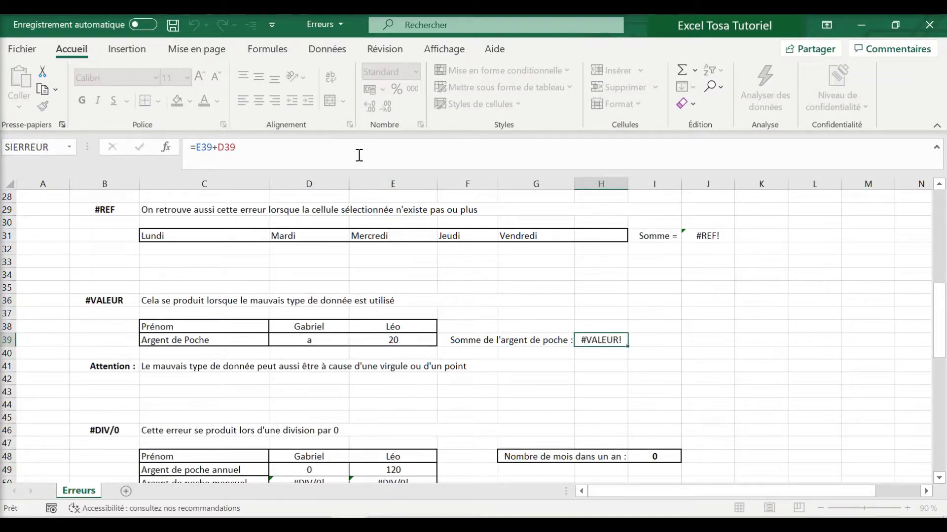
Step: Set the pocket money amount in D39 to 10 and recheck the sum formula in H39
click(330, 340)
click(224, 145)
text(10)
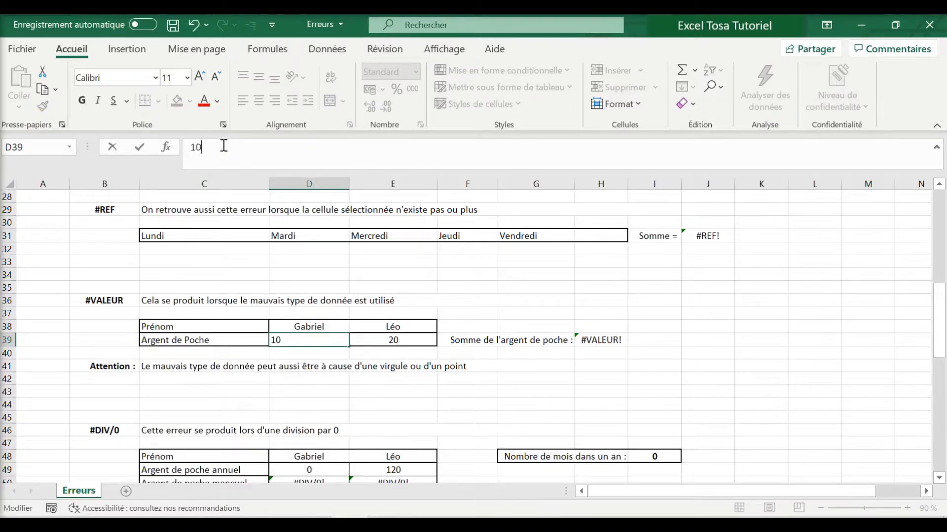
key(Return)
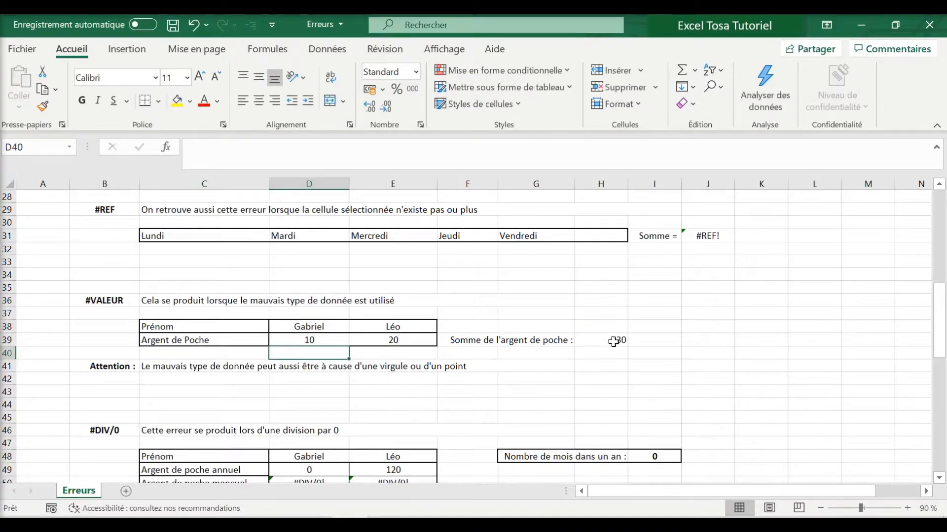
click(613, 342)
click(463, 159)
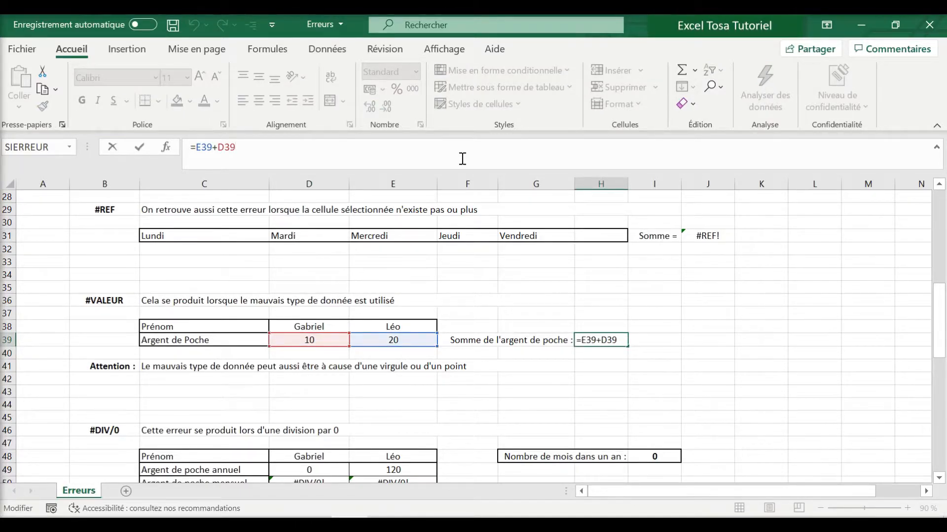
key(Return)
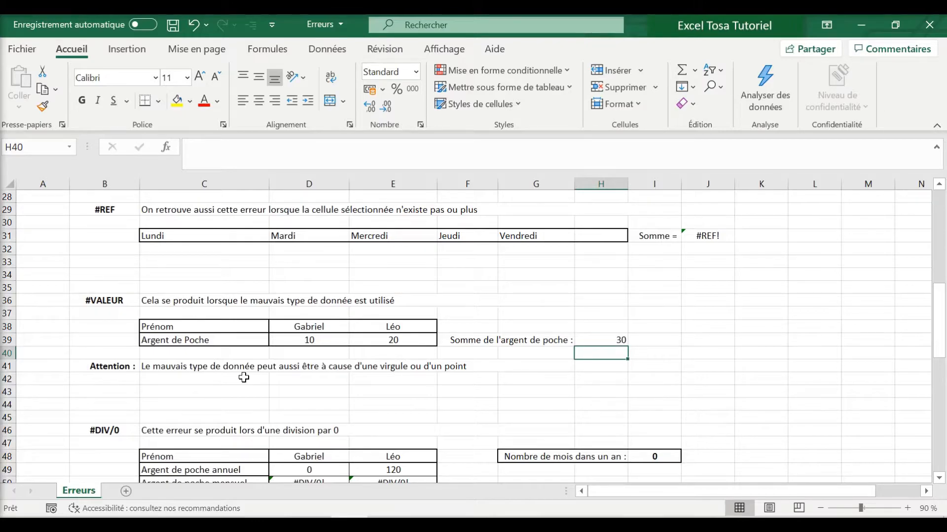
Step: Examine the monthly pocket money division formula in D50 of the #DIV/0 example and the cells it references
scroll(167, 421, down, 2)
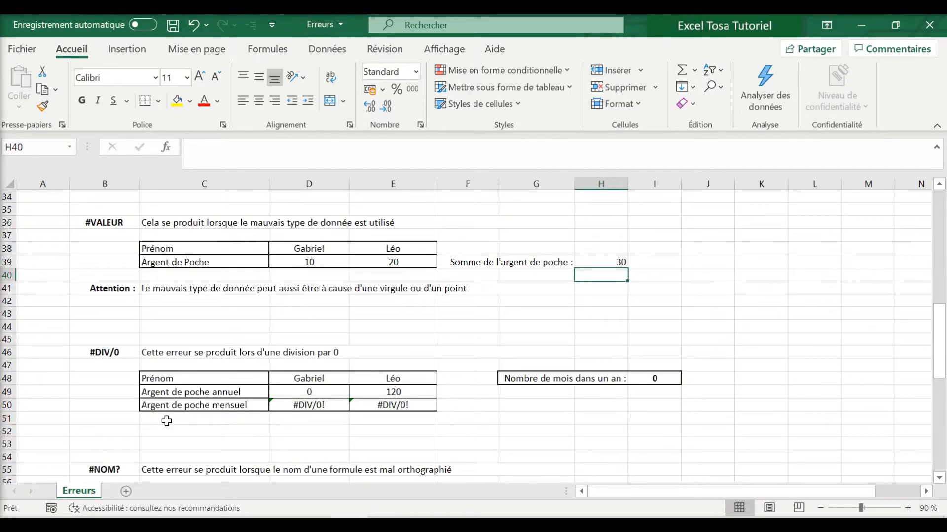
scroll(167, 421, down, 4)
click(56, 235)
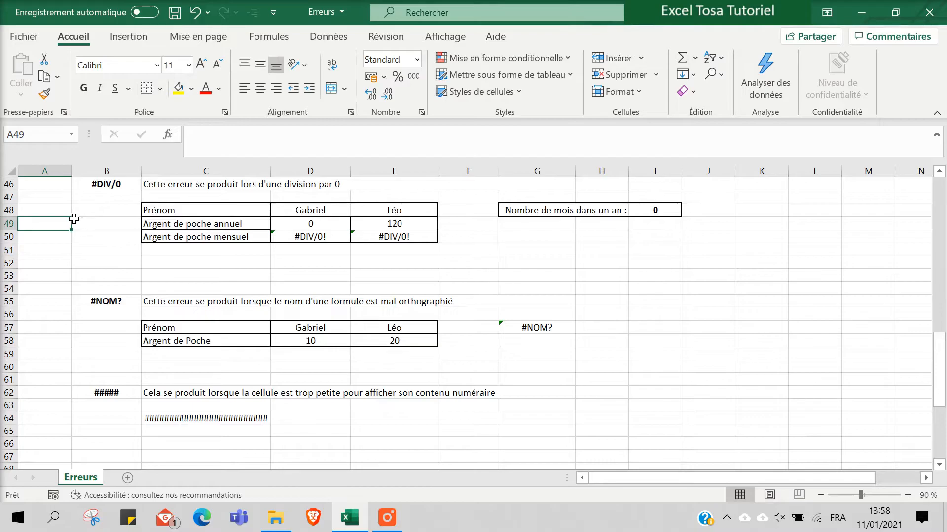
click(331, 241)
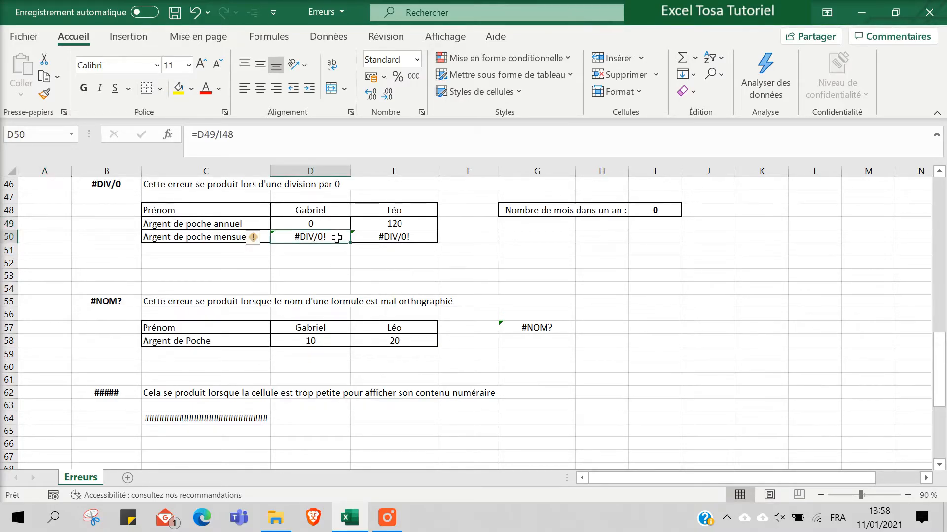
click(341, 136)
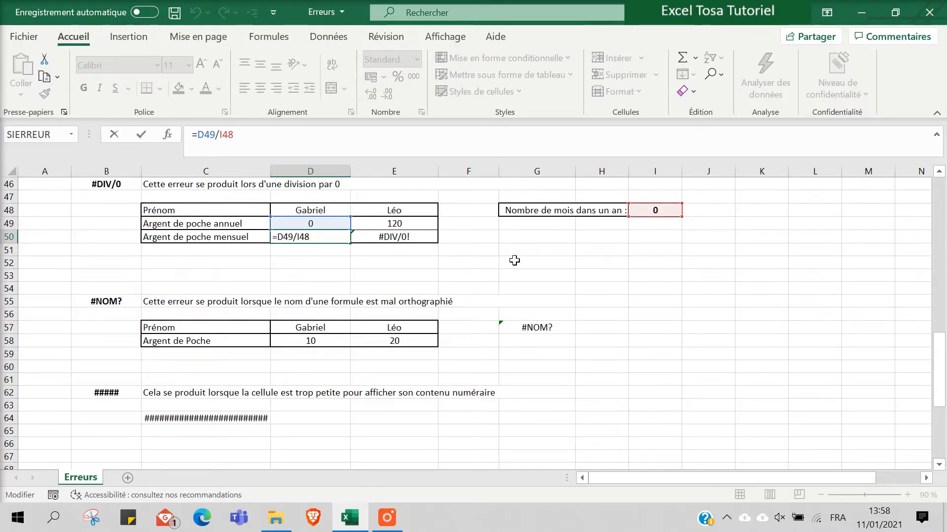
click(513, 261)
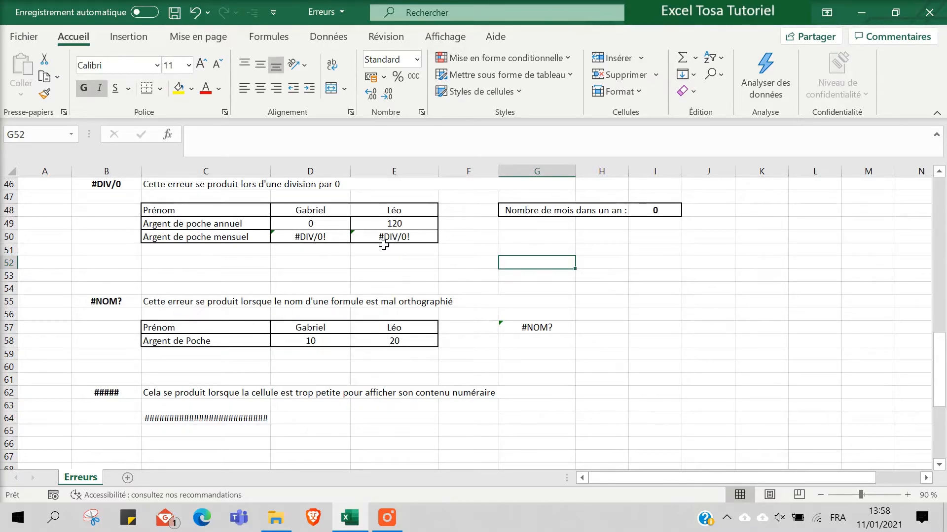
click(338, 240)
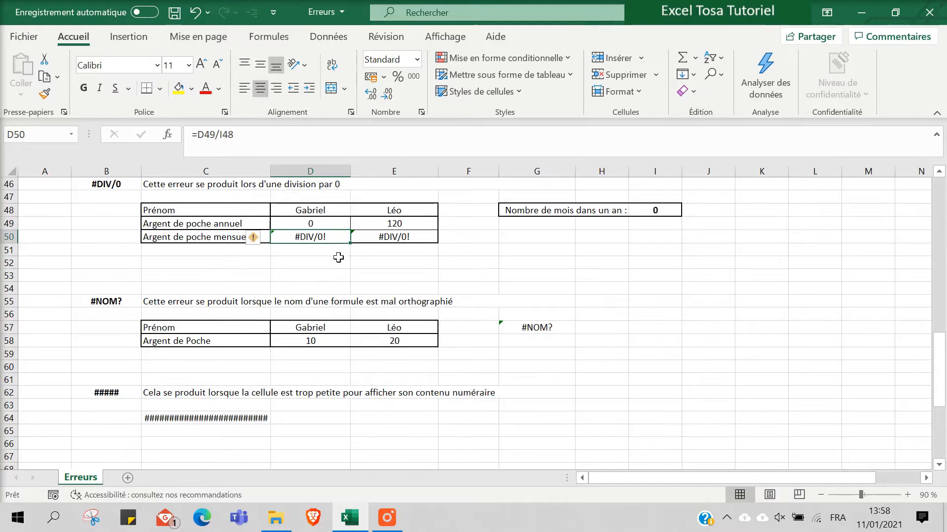
Step: Set the number of months in I48 to 12 and recheck the monthly pocket money formula in D50
click(667, 213)
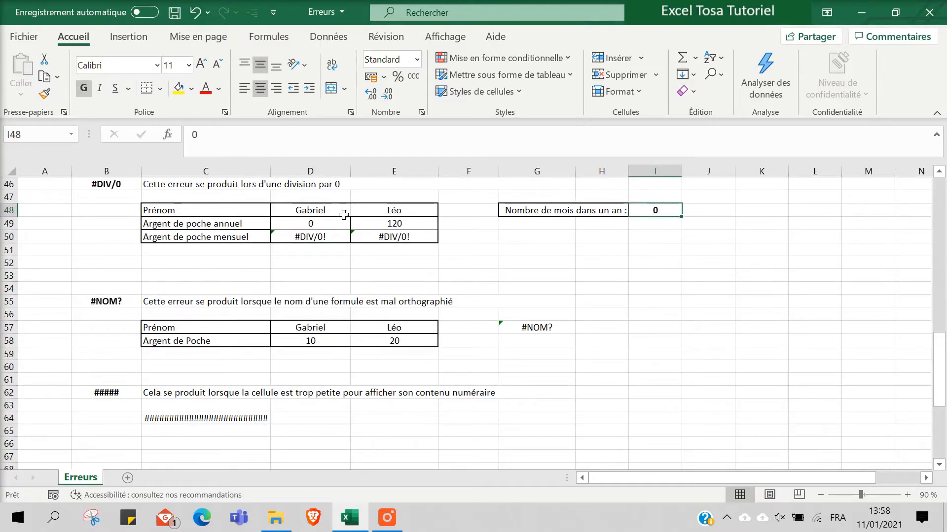
click(225, 136)
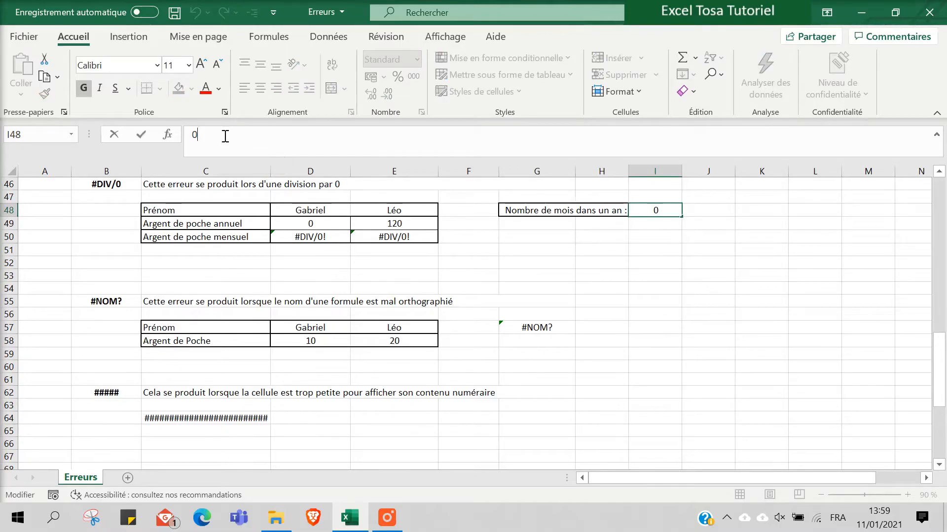
key(BackSpace)
text(12)
key(Return)
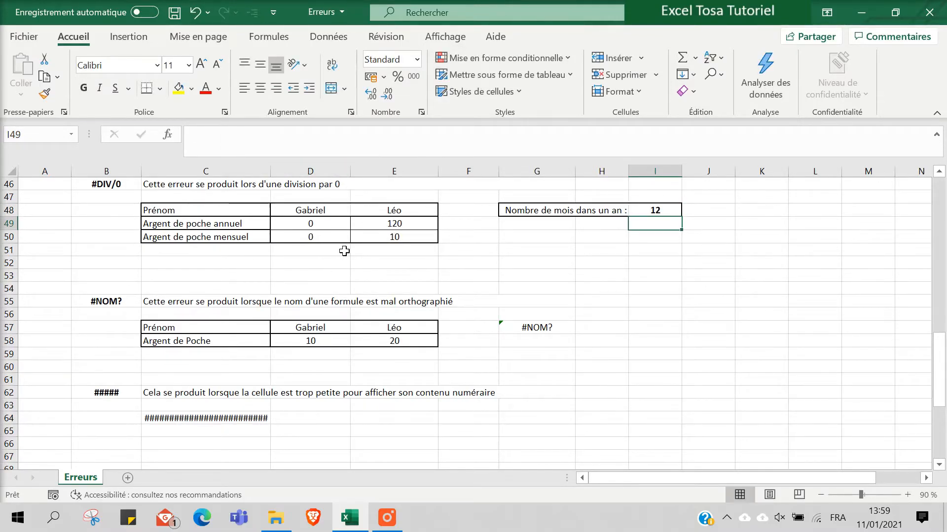
click(341, 235)
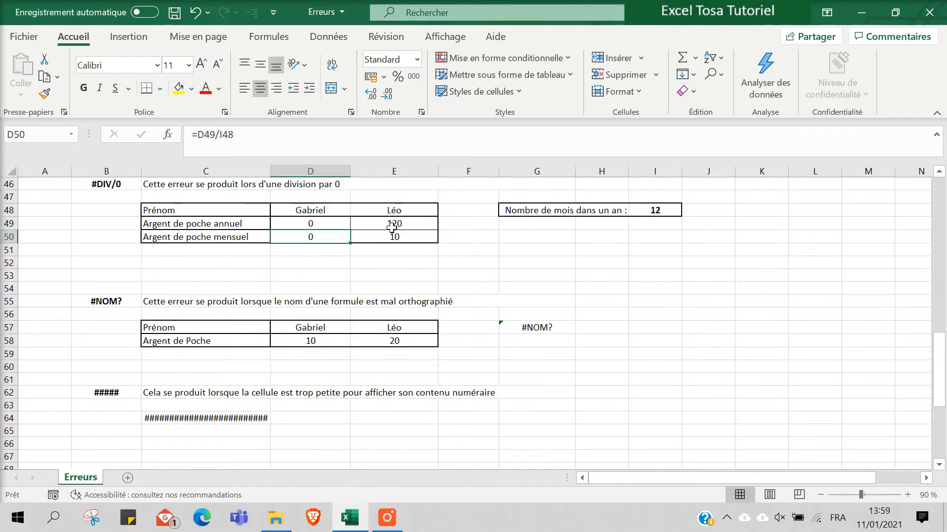
click(295, 132)
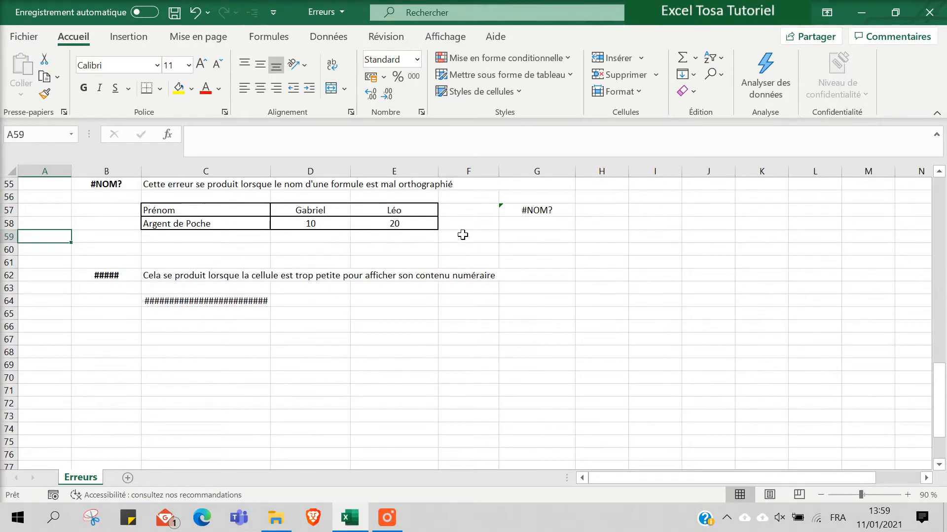
Step: Correct the misspelled function name in G57 of the #NOM? example so the formula reads =SOMME(D58:E58)
click(537, 210)
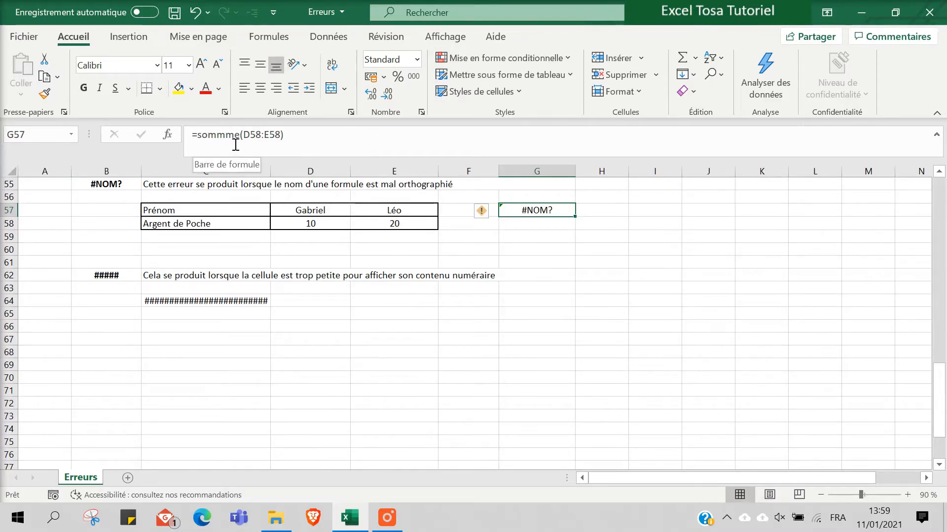
click(312, 134)
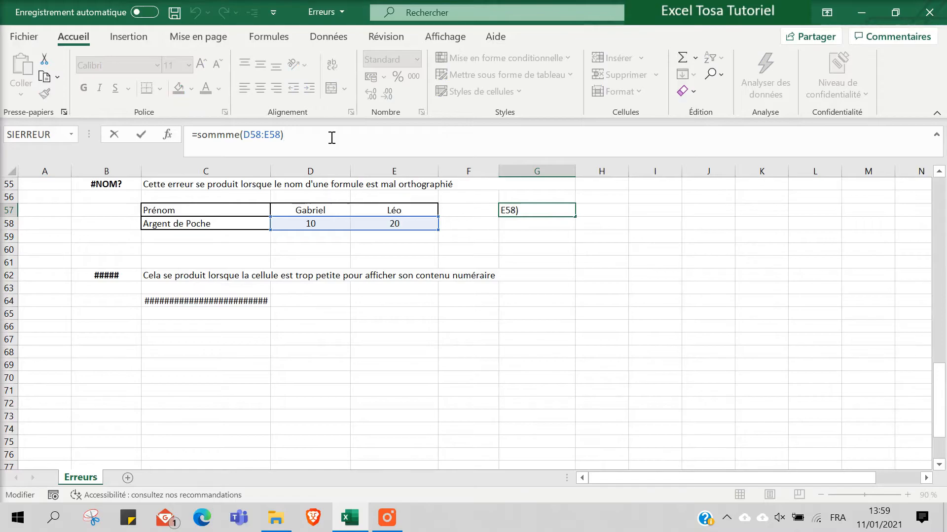
click(231, 135)
key(BackSpace)
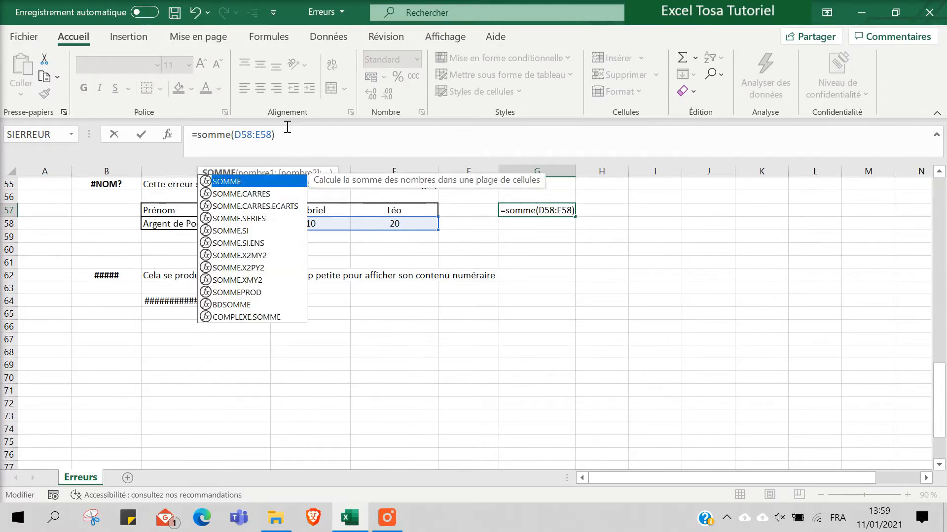
key(Tab)
key(Delete)
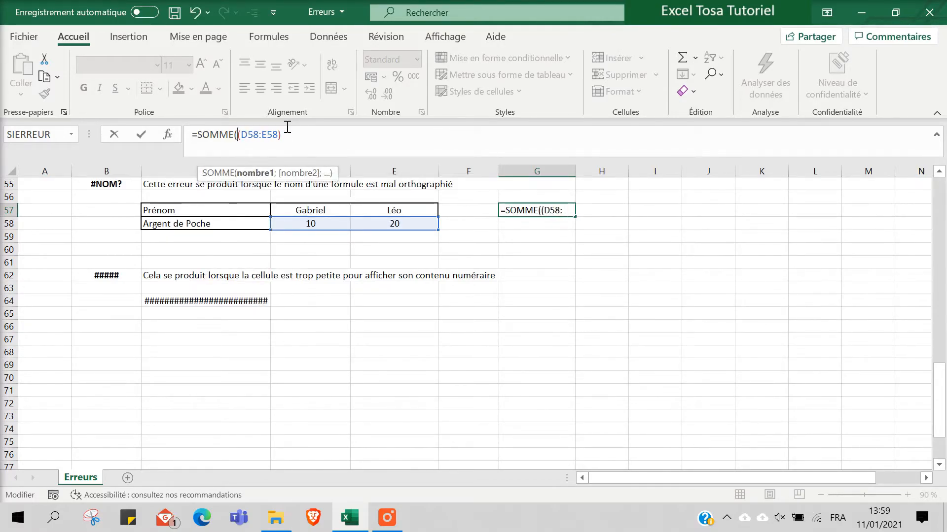
key(BackSpace)
key(Escape)
key(End)
key(Return)
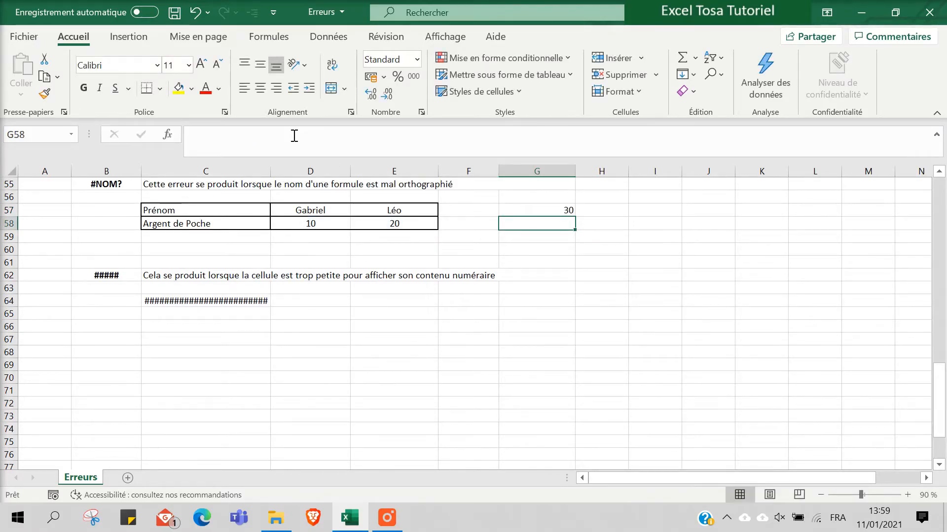
Step: Inspect the corrected sum formula in G57 and the cells it references
click(524, 210)
click(317, 140)
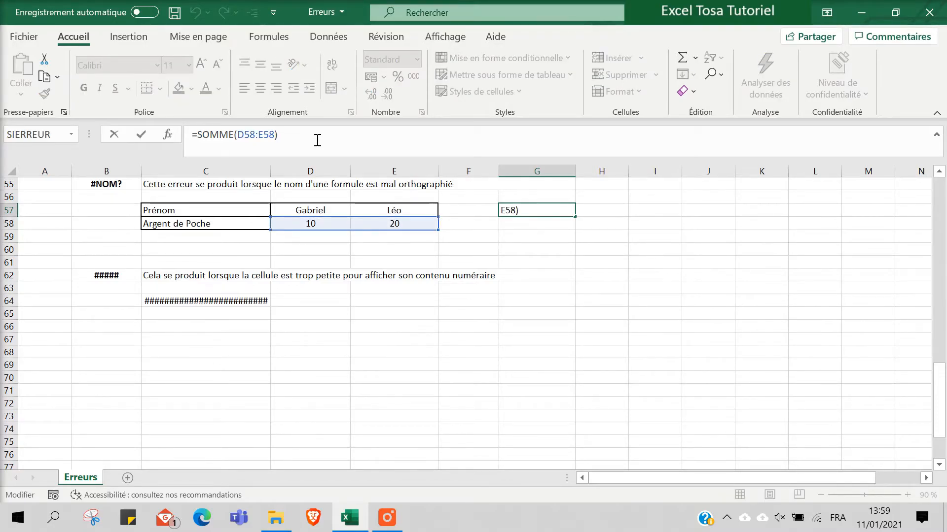
key(Return)
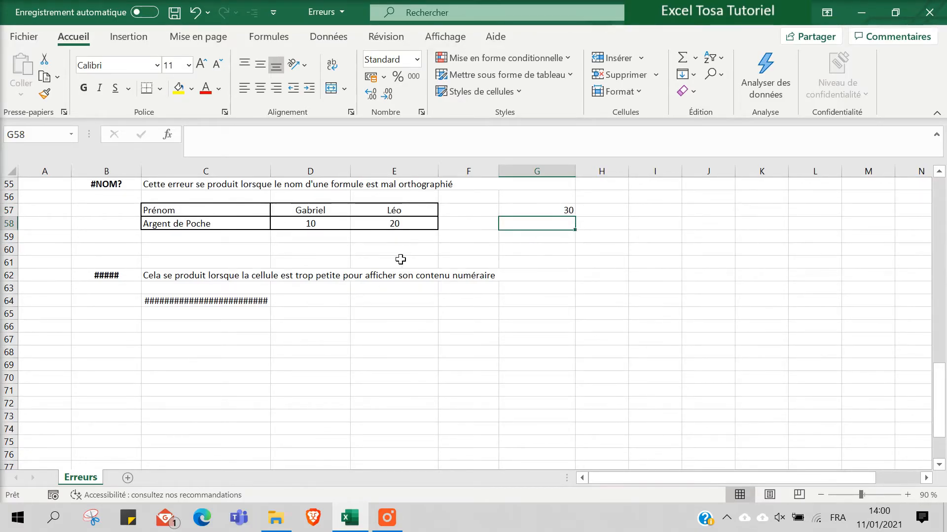
Step: Examine the number stored in C64 of the ##### example, including its full formatted value
click(56, 291)
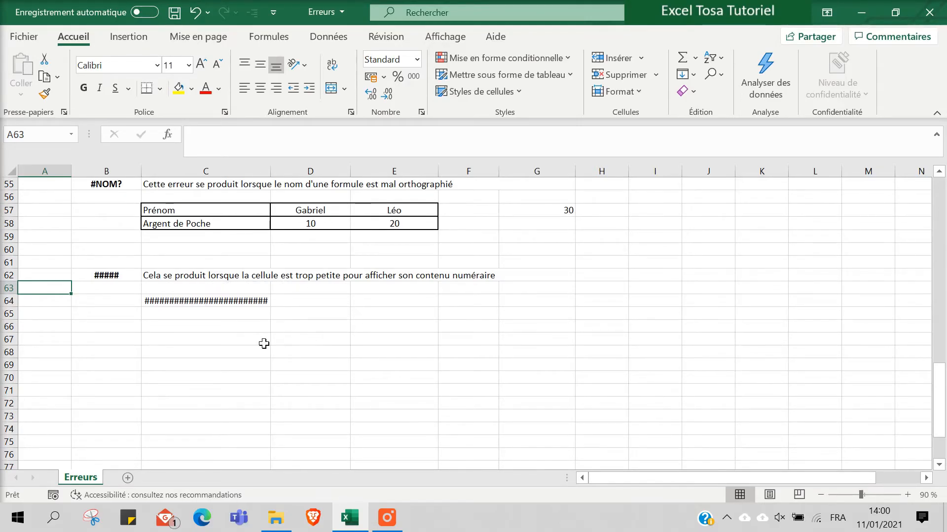
click(226, 302)
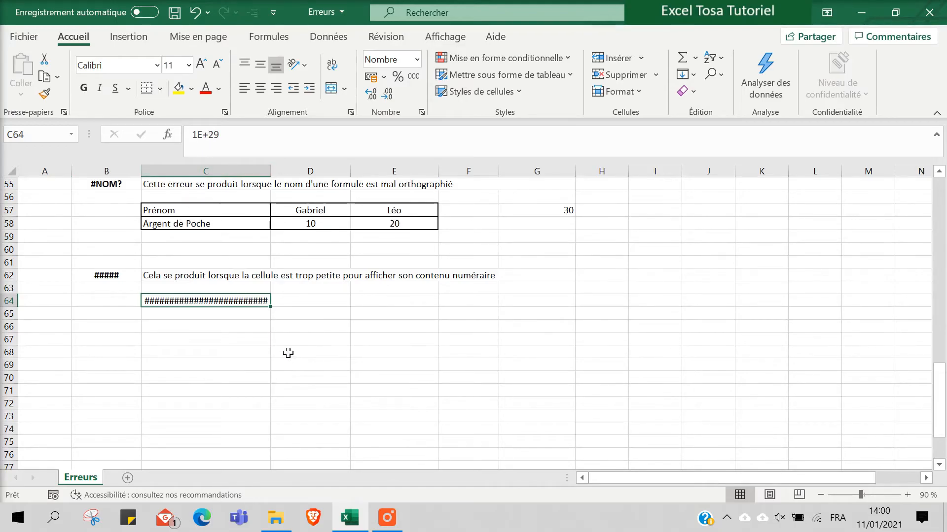
click(261, 316)
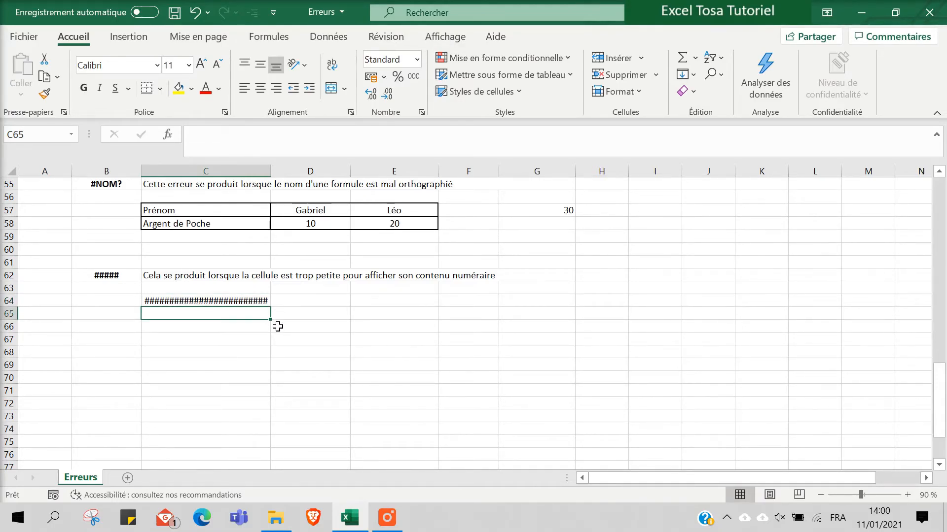
mouse_move(250, 300)
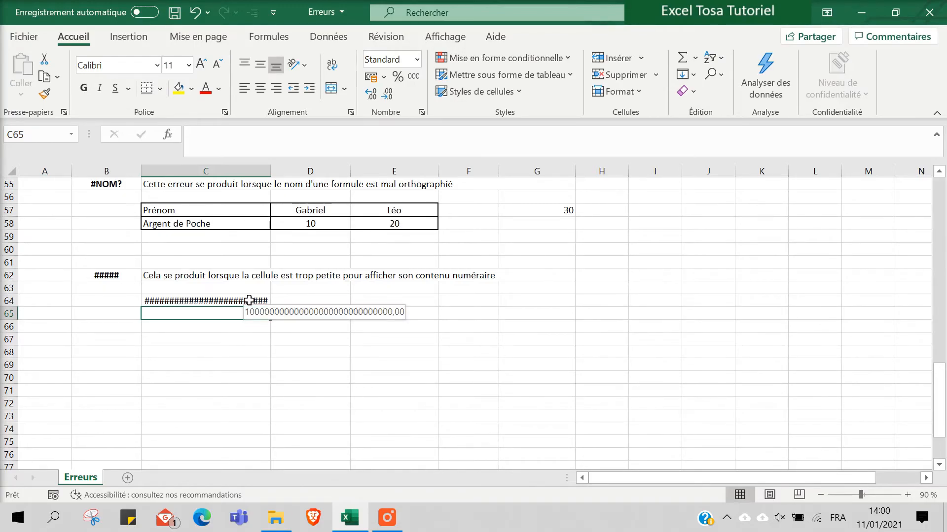
Step: Fit column C's width to its contents, and widen the column further so C64 has extra room
double_click(270, 172)
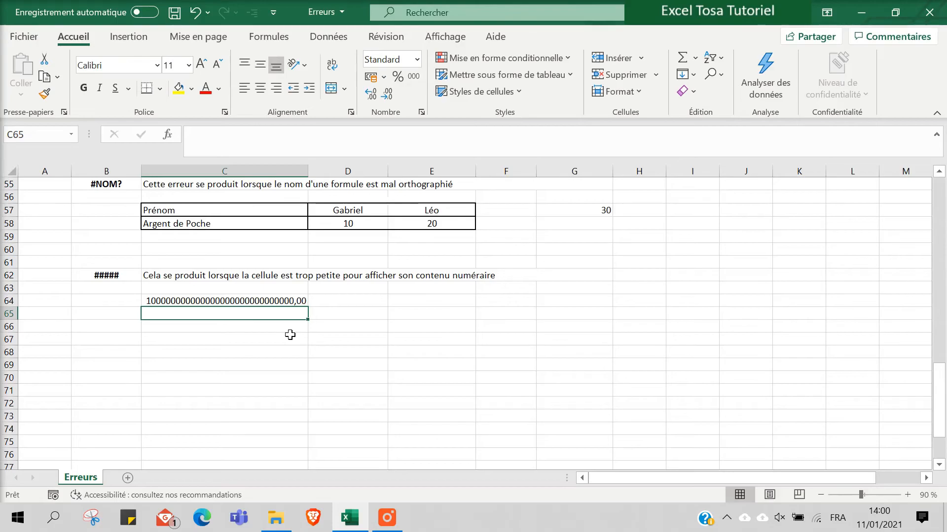
drag(308, 172, 406, 173)
click(345, 339)
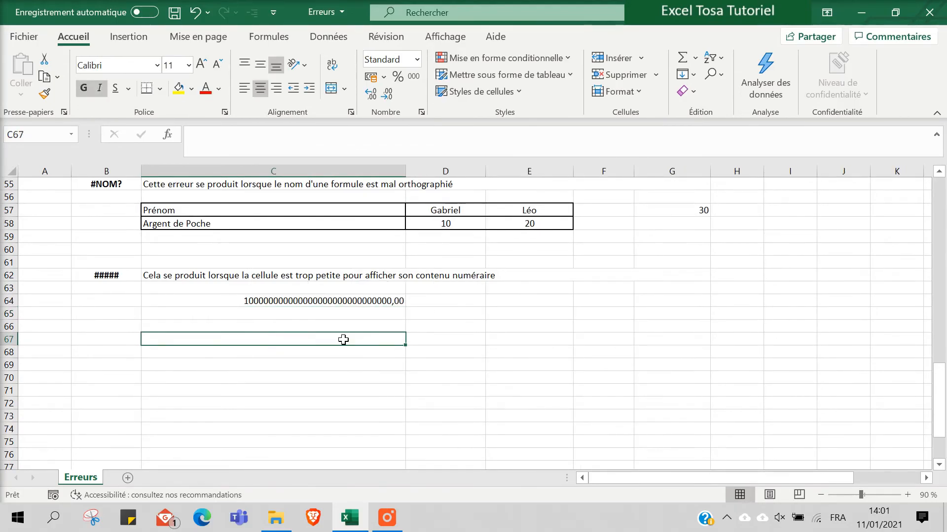